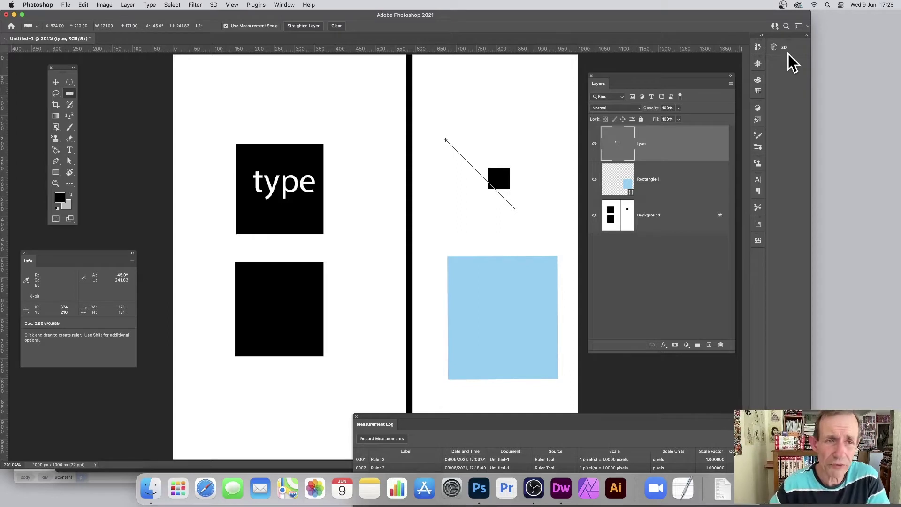
Switch to the Ruler tool from the hidden tools in the toolbar.
left_click(284, 5)
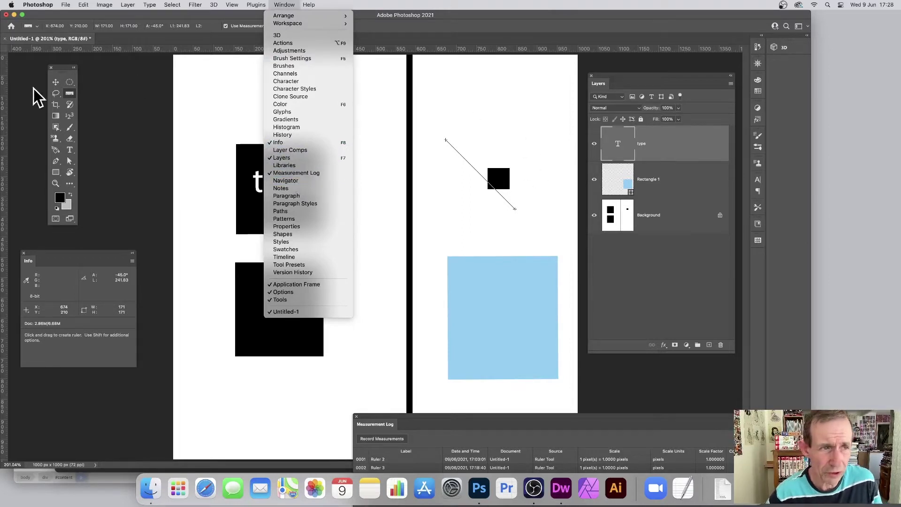
left_click(53, 90)
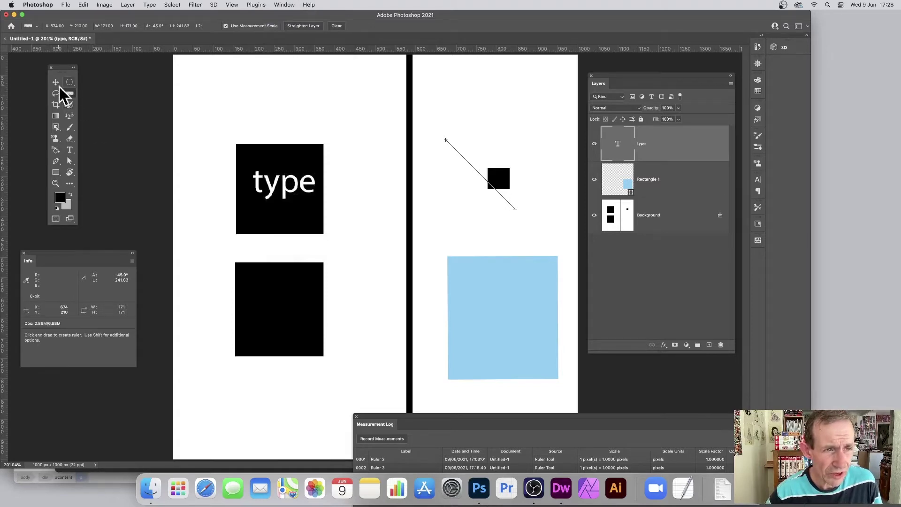
left_click(72, 183)
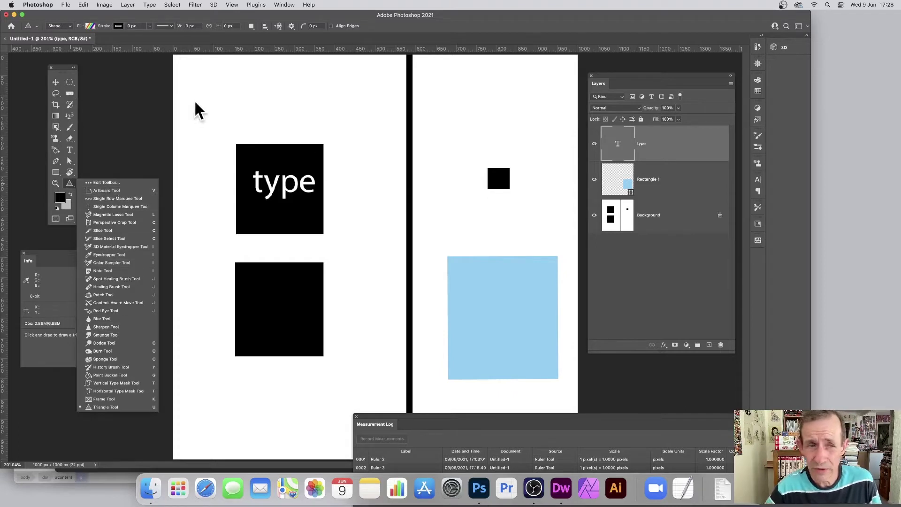
left_click(70, 94)
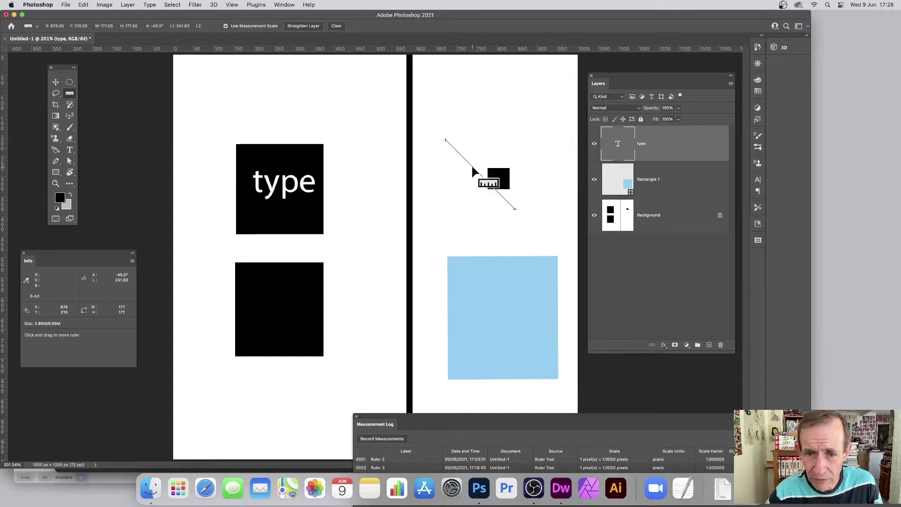
Clear the old ruler and draw a -45° line, 255.97 long, from the canvas top-left corner toward the type box.
left_click_drag(473, 169, 331, 136)
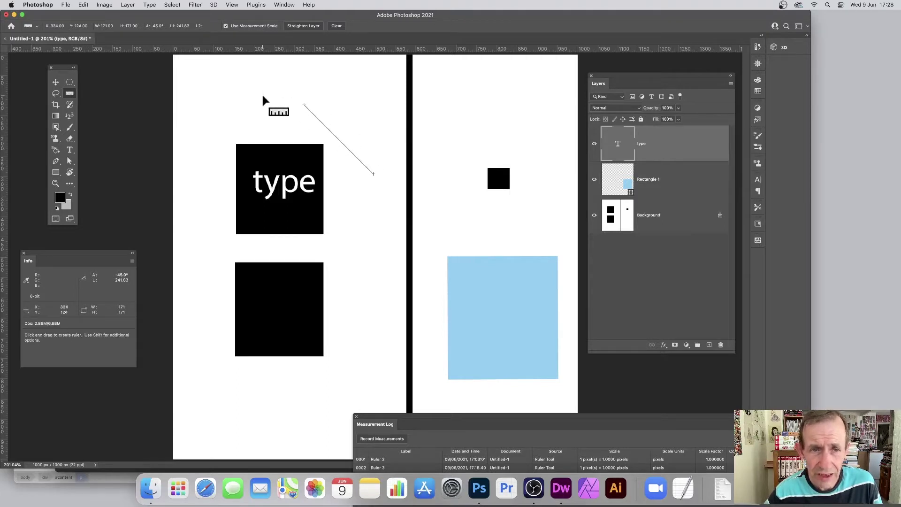
left_click_drag(303, 103, 292, 88)
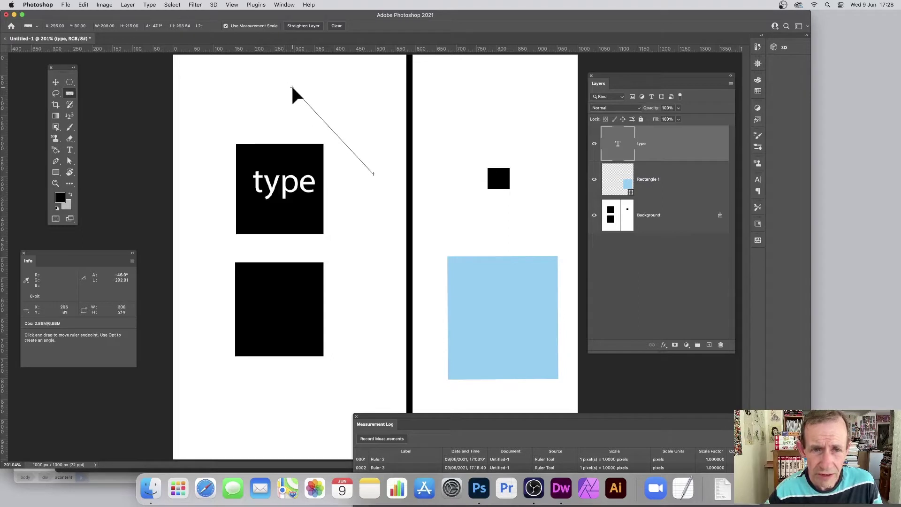
left_click(340, 28)
left_click_drag(173, 55, 258, 118)
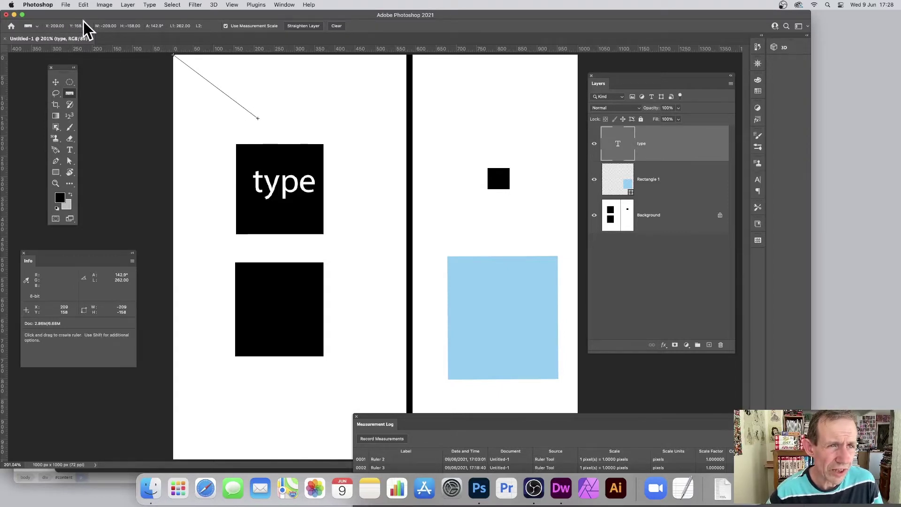
left_click_drag(258, 119, 189, 90)
left_click_drag(173, 55, 258, 117)
left_click_drag(188, 92, 173, 55)
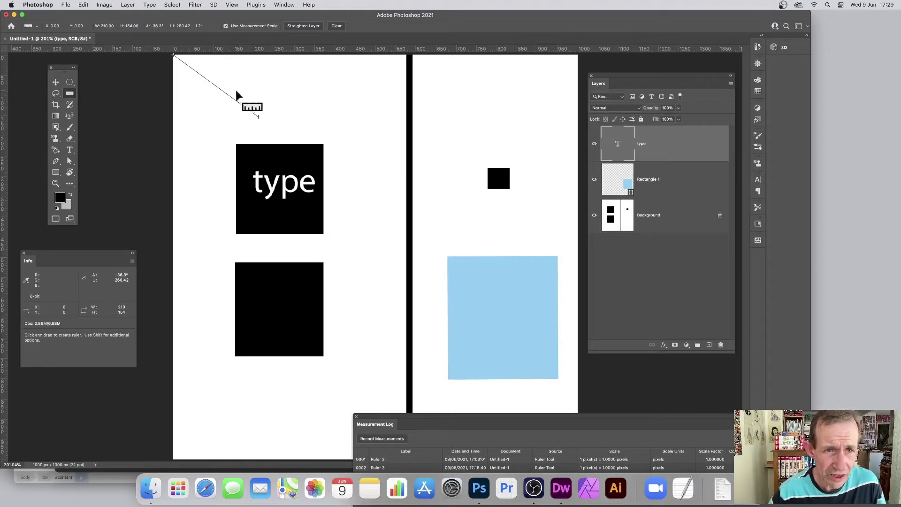
left_click_drag(258, 117, 258, 127)
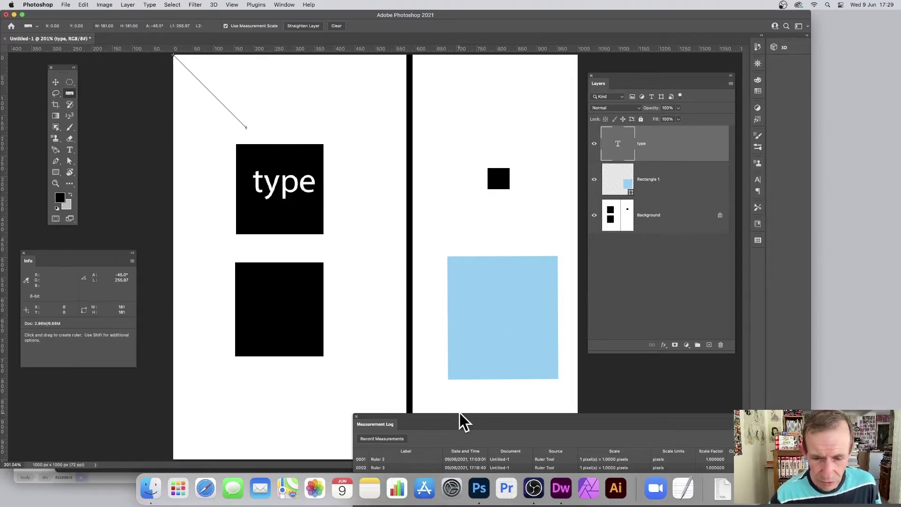
Bring the Measurement Log to mid-screen and record the -45° line as Ruler 7.
left_click_drag(464, 415, 322, 243)
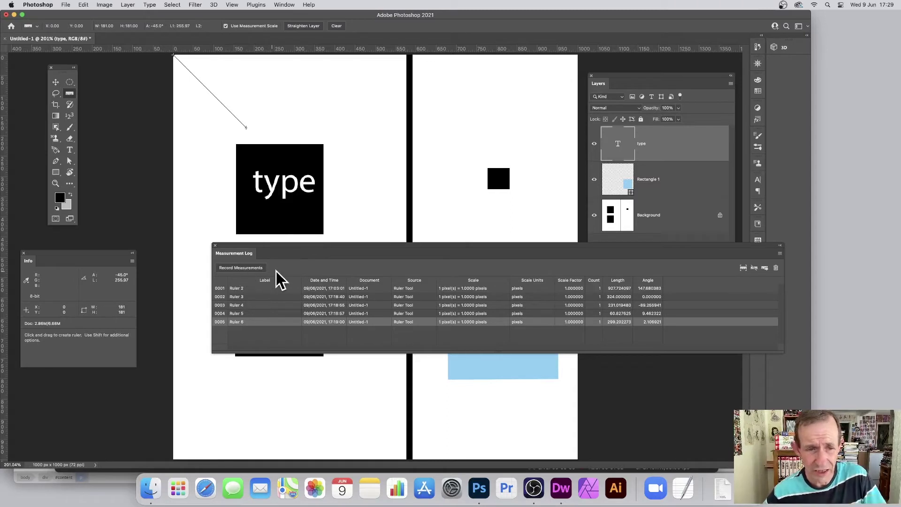
left_click(246, 268)
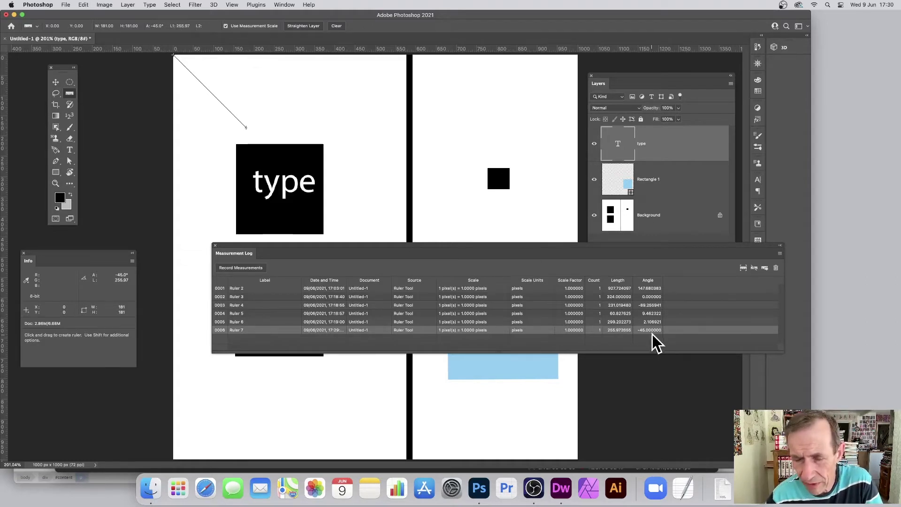
left_click(780, 254)
mouse_move(719, 257)
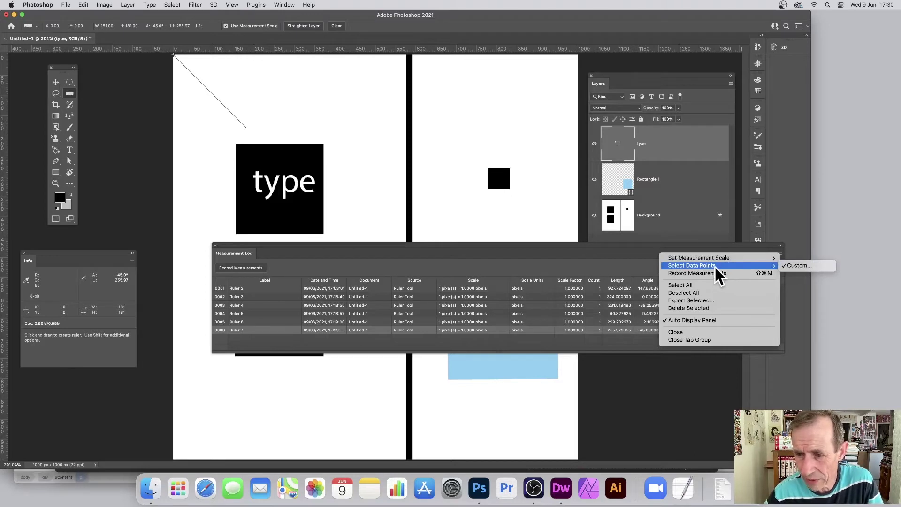
Confirm the Select Data Points dialog with the existing data columns unchanged.
left_click(811, 271)
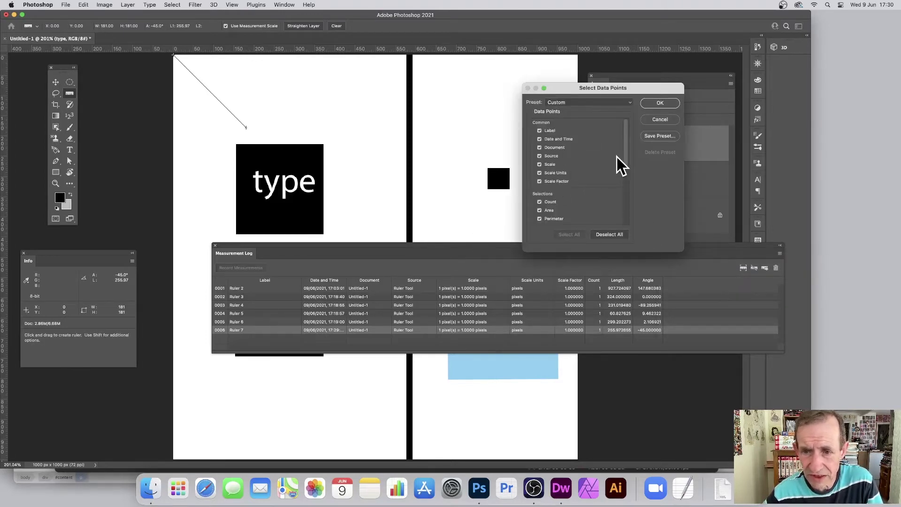
left_click_drag(625, 150, 584, 213)
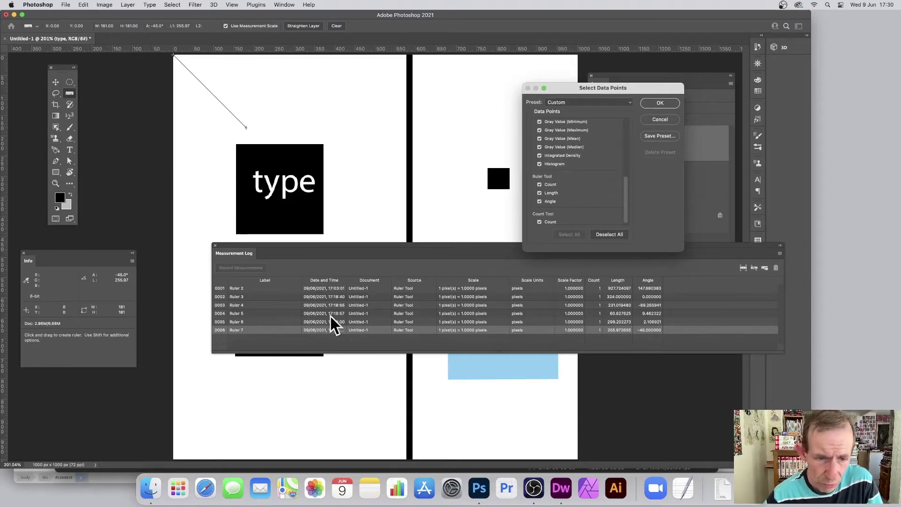
scroll(626, 189, "up", 10)
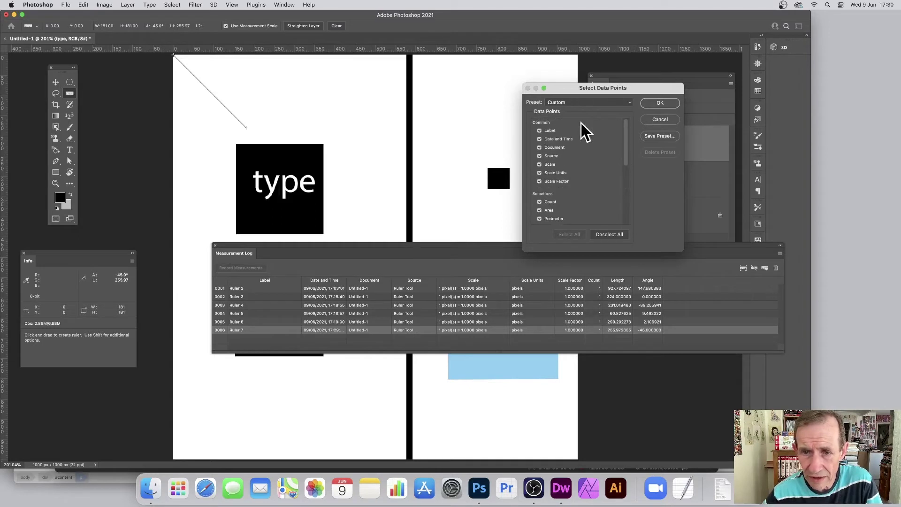
left_click(672, 103)
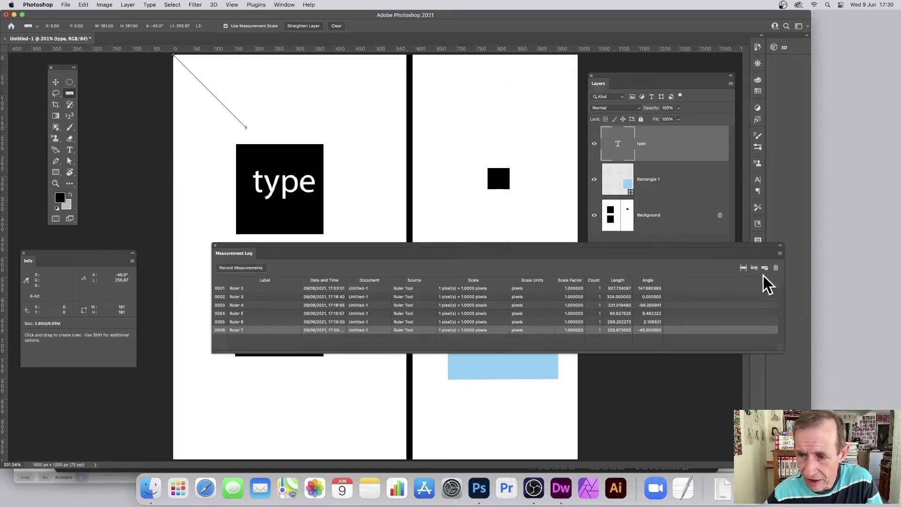
Select all six ruler entries in the Measurement Log.
left_click(780, 253)
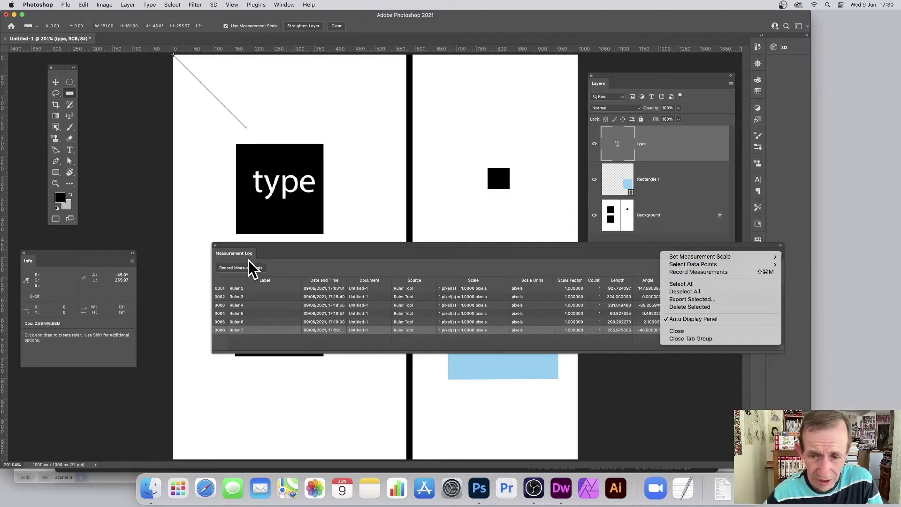
left_click(687, 284)
left_click(780, 254)
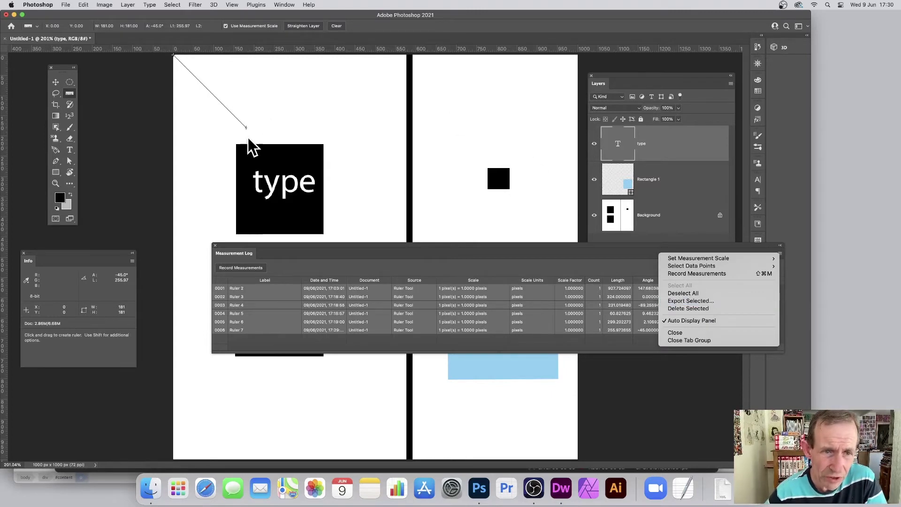
Dismiss the log options, then close the Measurement Log and Info panels.
left_click(216, 246)
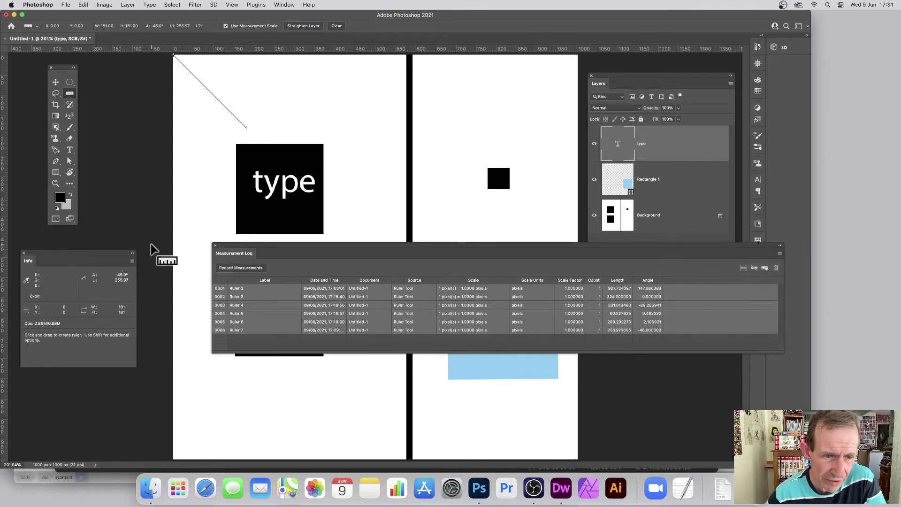
left_click(216, 246)
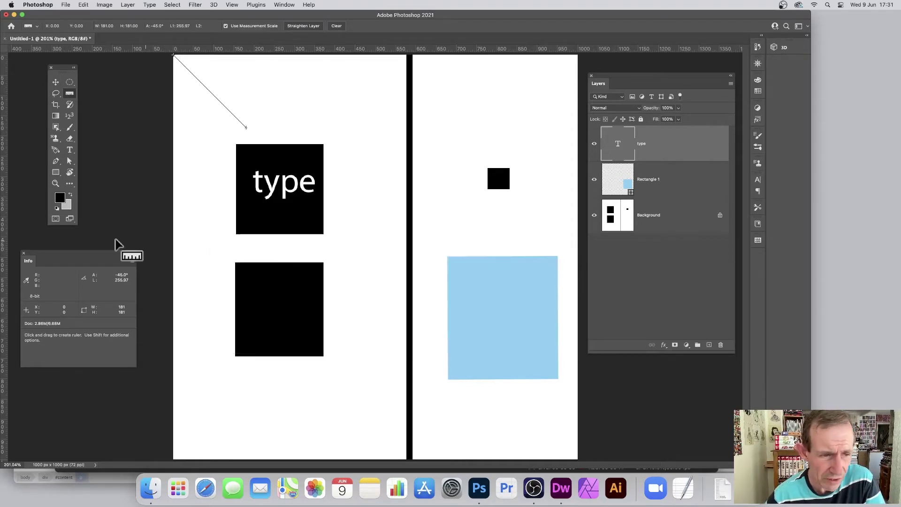
left_click(24, 254)
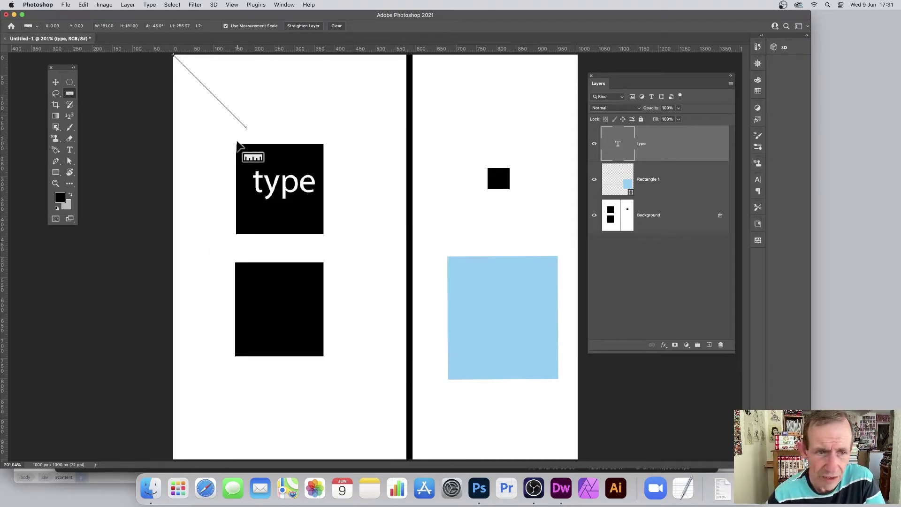
Draw a vertical -90° ruler, 166.00 long, from the small black square to the blue rectangle.
left_click_drag(324, 234, 443, 256)
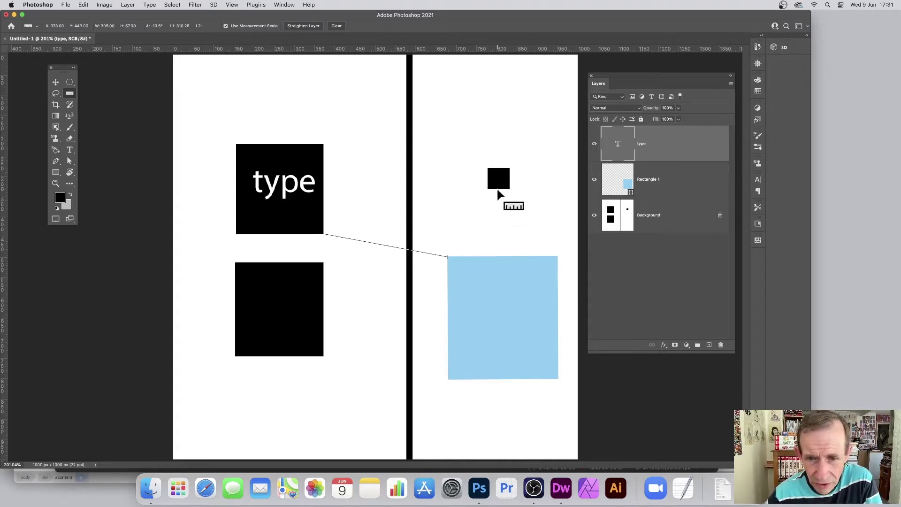
left_click_drag(499, 189, 500, 237)
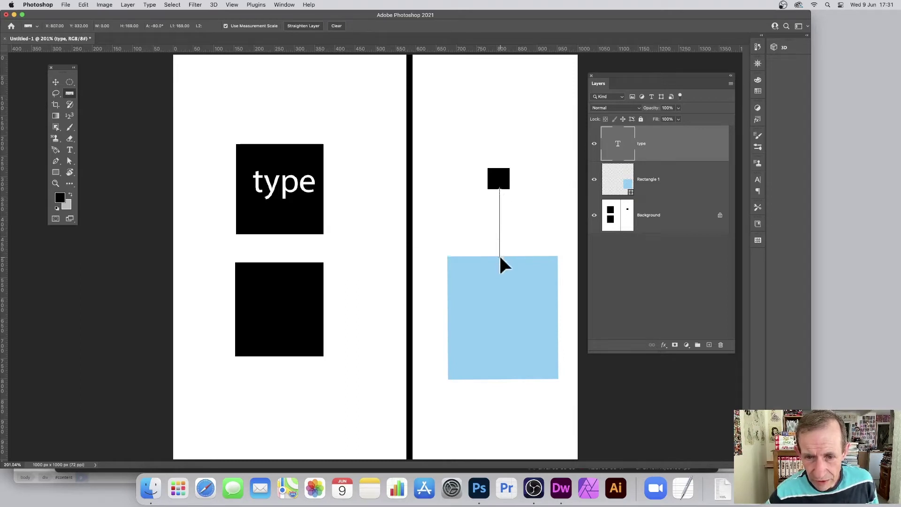
left_click_drag(500, 194, 498, 188)
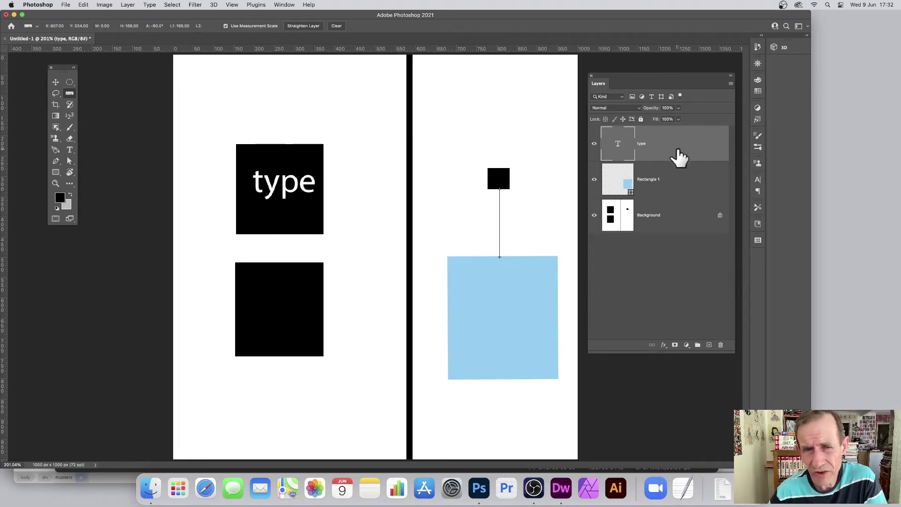
Clear the ruler and redraw a 4.4° line, 182.54 long, just above the type box.
left_click_drag(265, 126, 383, 136)
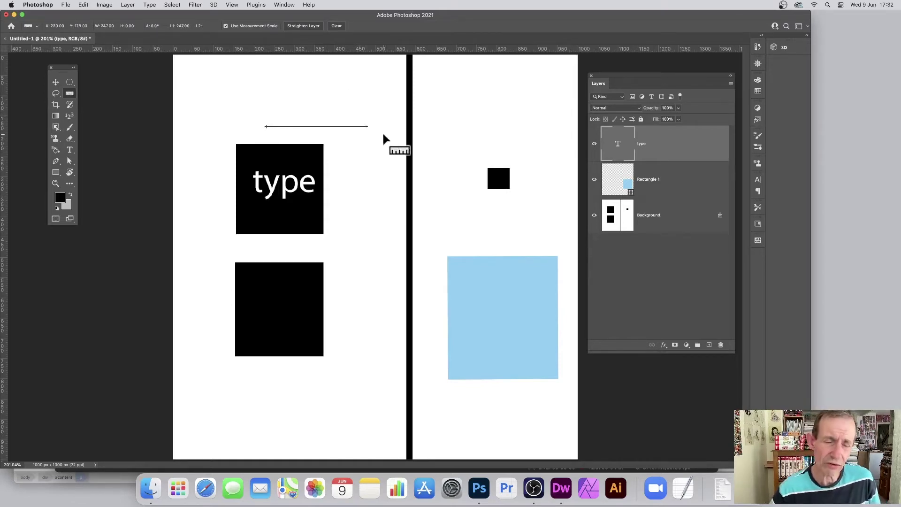
left_click(309, 26)
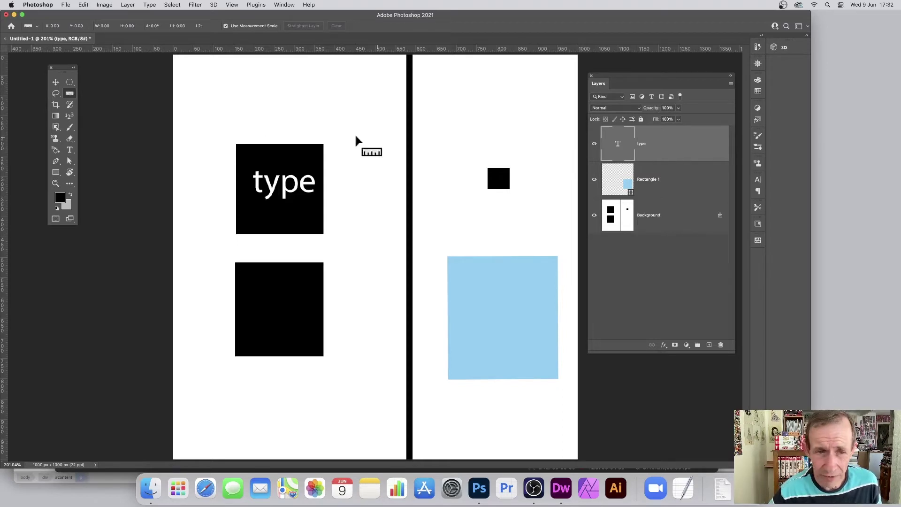
left_click_drag(247, 136, 321, 131)
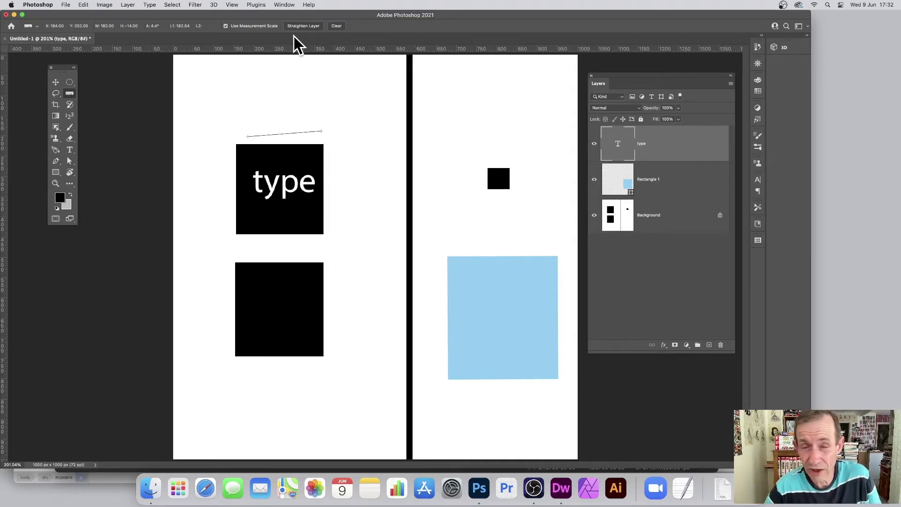
Straighten the type layer to the ruler, then measure a steeper slant and straighten it again.
left_click(303, 26)
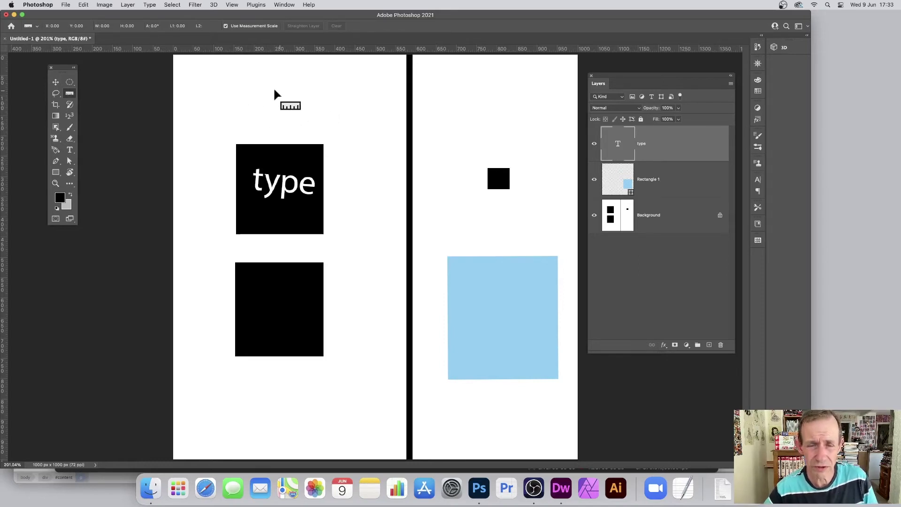
left_click_drag(246, 123, 329, 111)
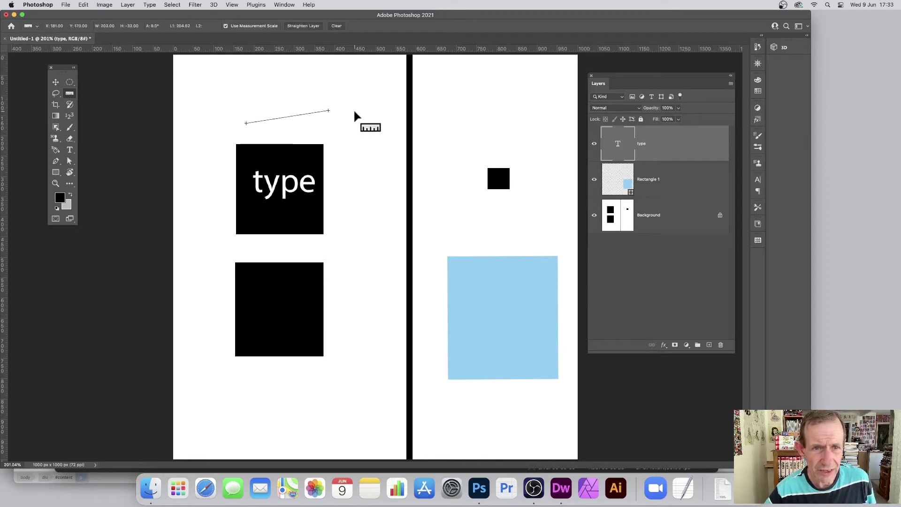
left_click(305, 25)
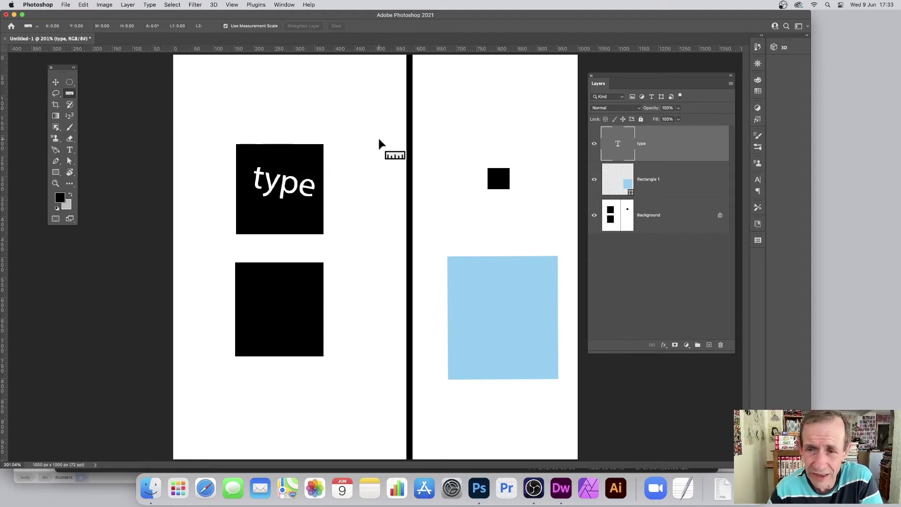
Rotate Rectangle 1 to a slanted ruler line above it, then select the Background layer.
left_click(651, 184)
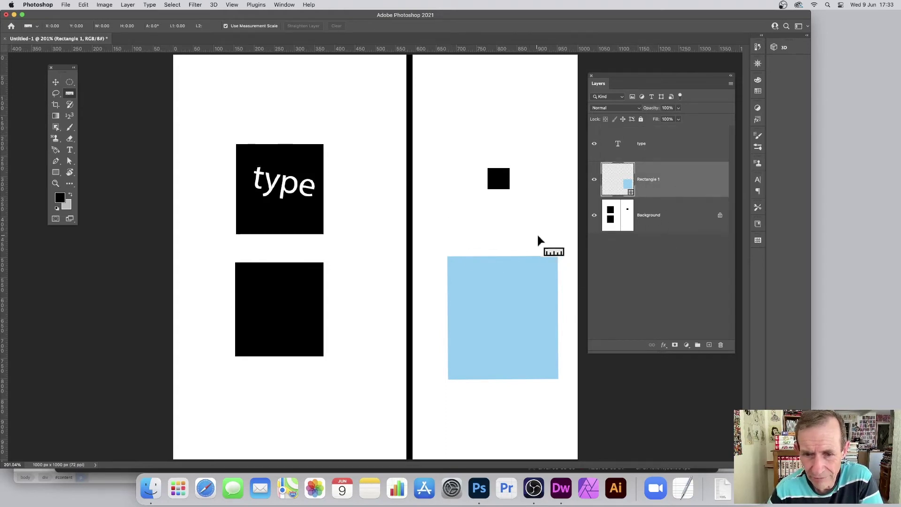
left_click_drag(452, 243, 544, 224)
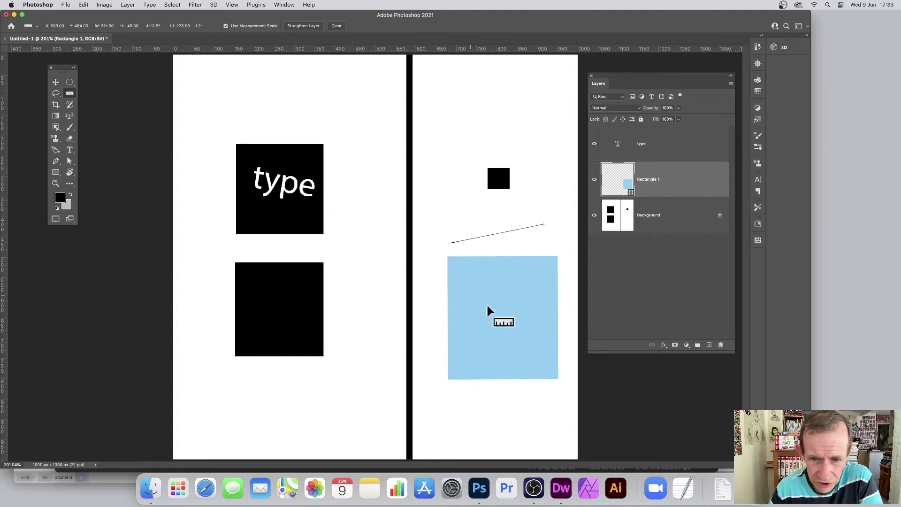
left_click(309, 27)
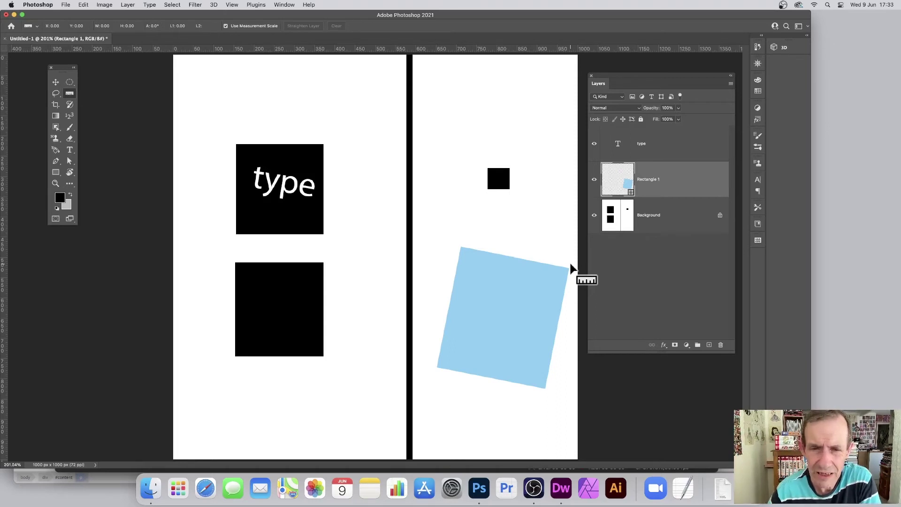
left_click(647, 218)
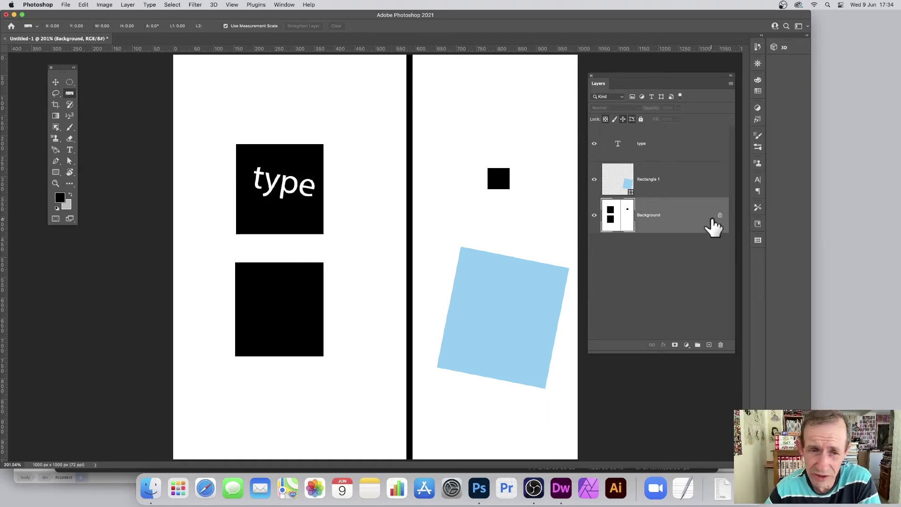
Flatten the image with Layer > Flatten Image and unlock Background into Layer 0.
left_click(128, 4)
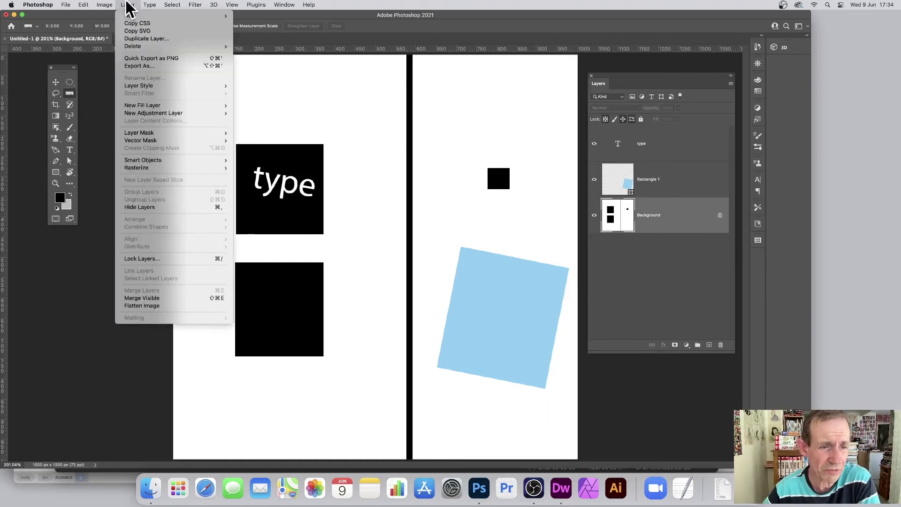
left_click(150, 306)
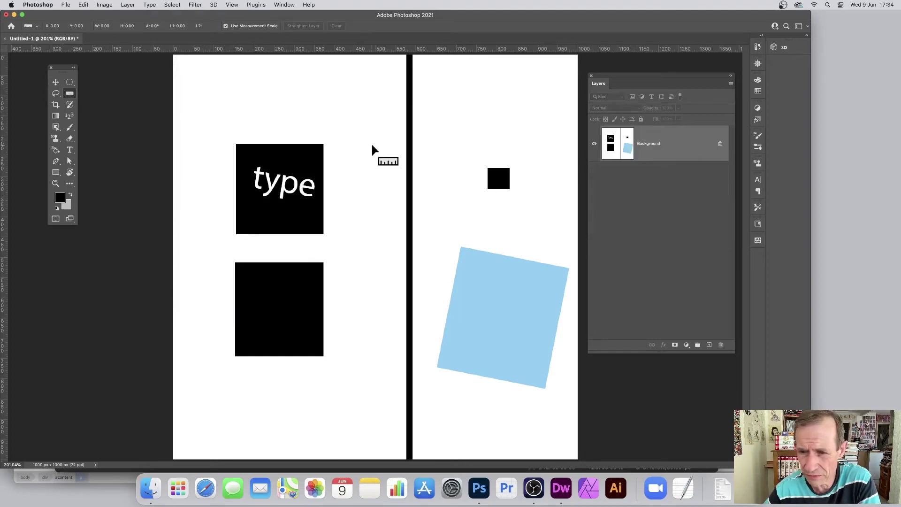
left_click(720, 143)
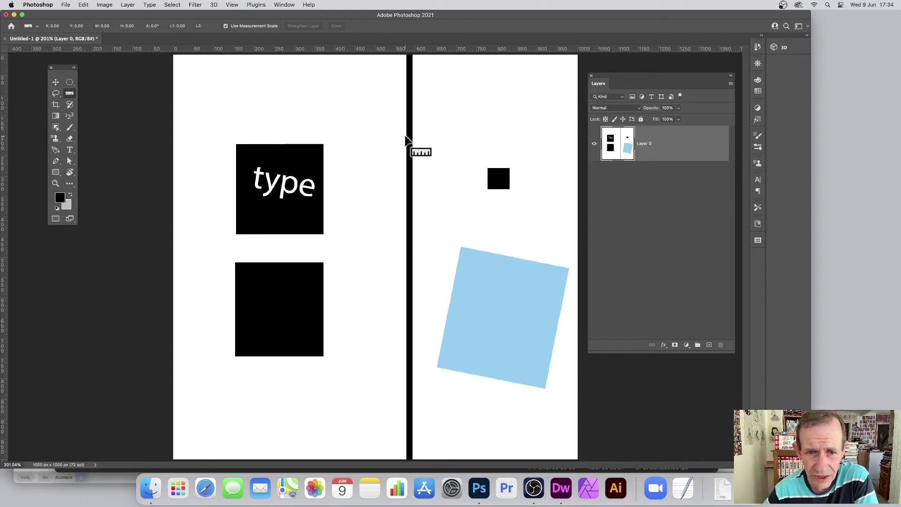
Undo two near-vertical straightenings, then straighten Layer 0 to a steep diagonal ruler line.
mouse_move(400, 125)
left_mouse_down()
mouse_move(400, 211)
mouse_move(393, 210)
left_mouse_up()
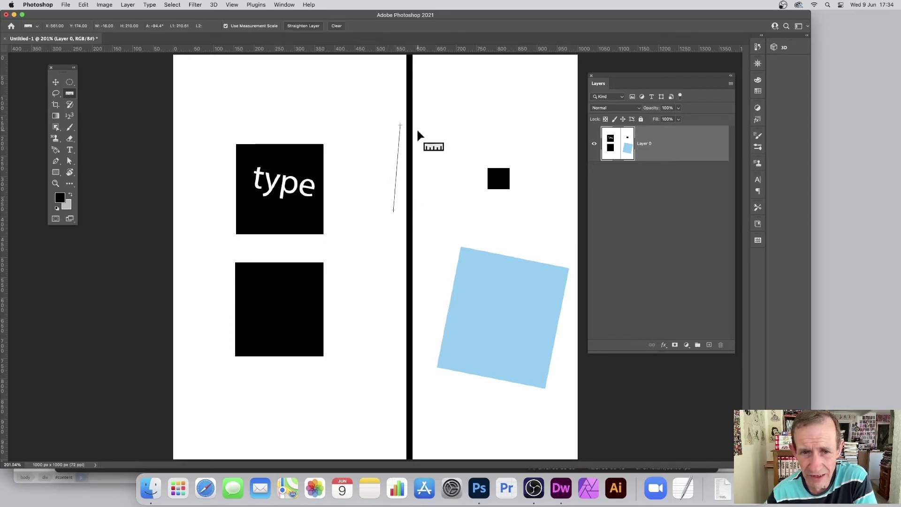
left_click(305, 26)
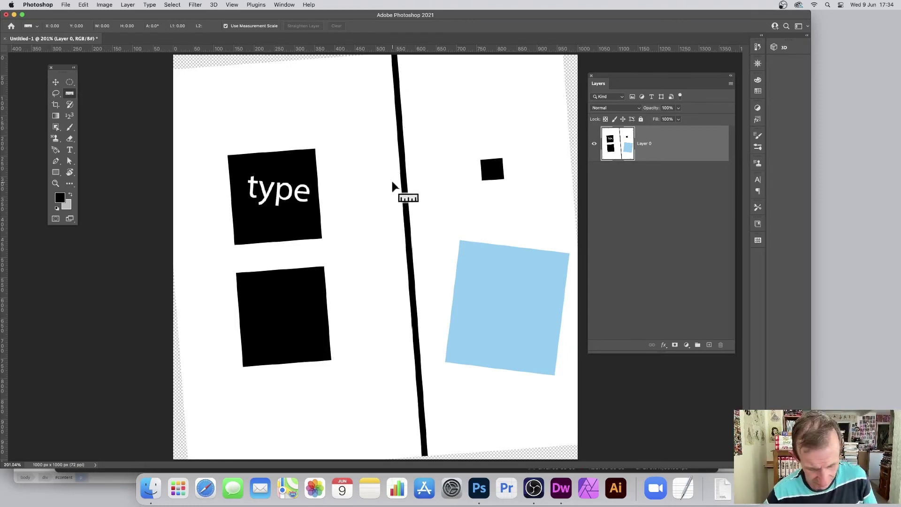
key("super+z")
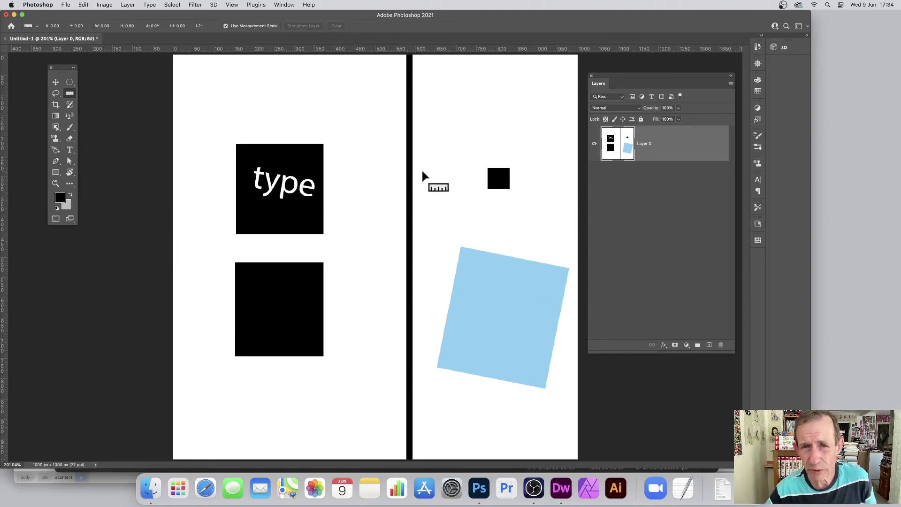
mouse_move(420, 203)
left_mouse_down()
mouse_move(422, 118)
mouse_move(439, 116)
left_mouse_up()
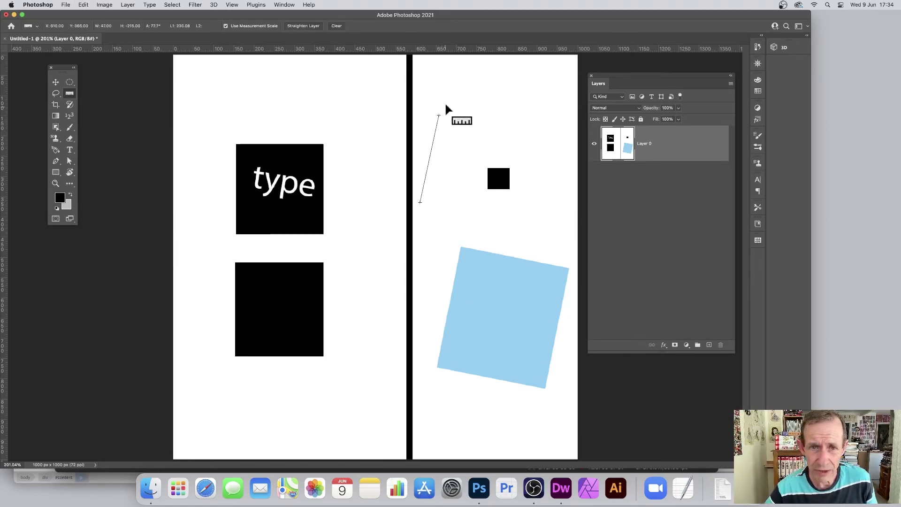
left_click(311, 26)
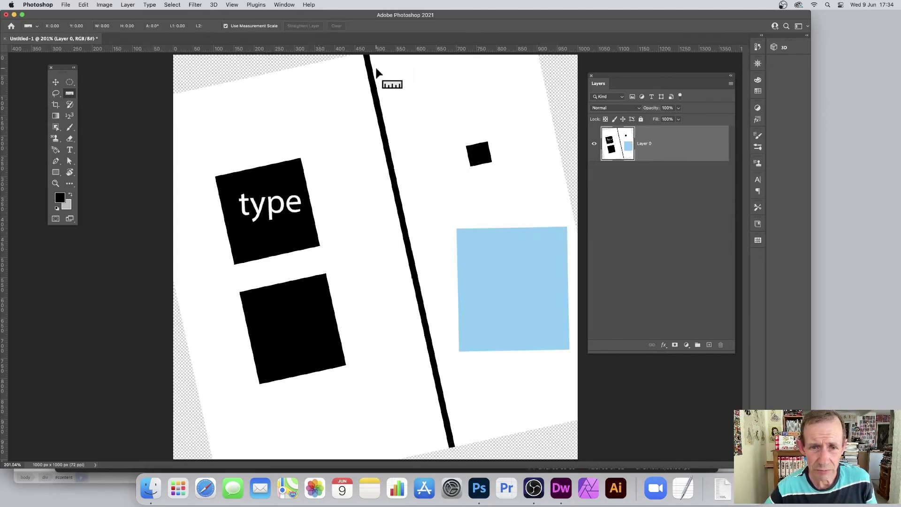
key("super+z")
left_click_drag(393, 163, 360, 95)
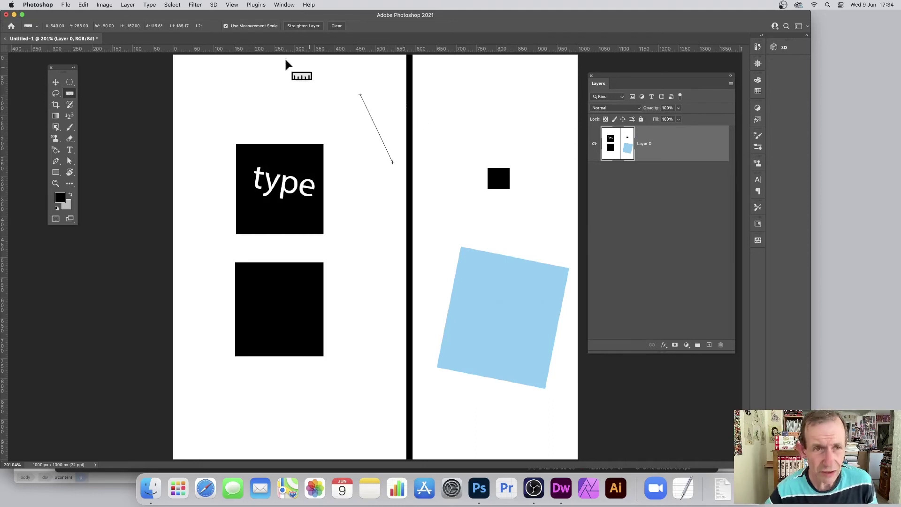
left_click(302, 26)
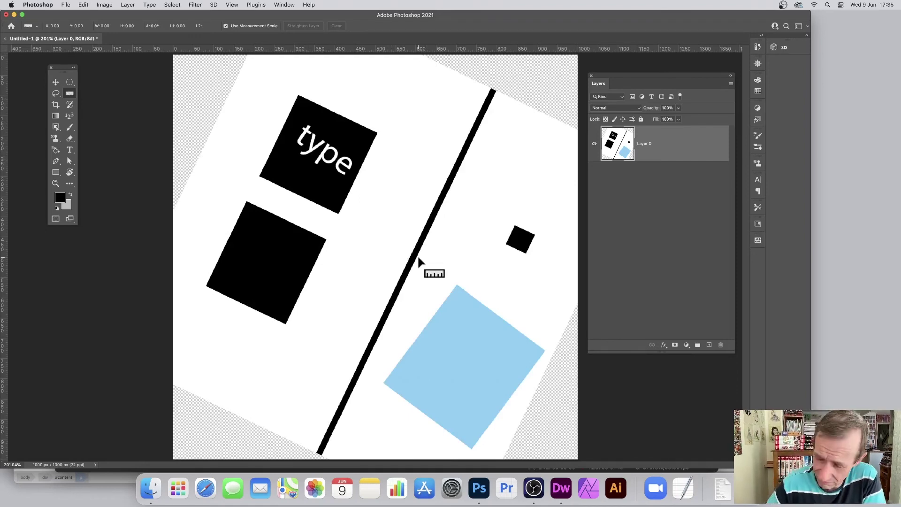
left_click(108, 6)
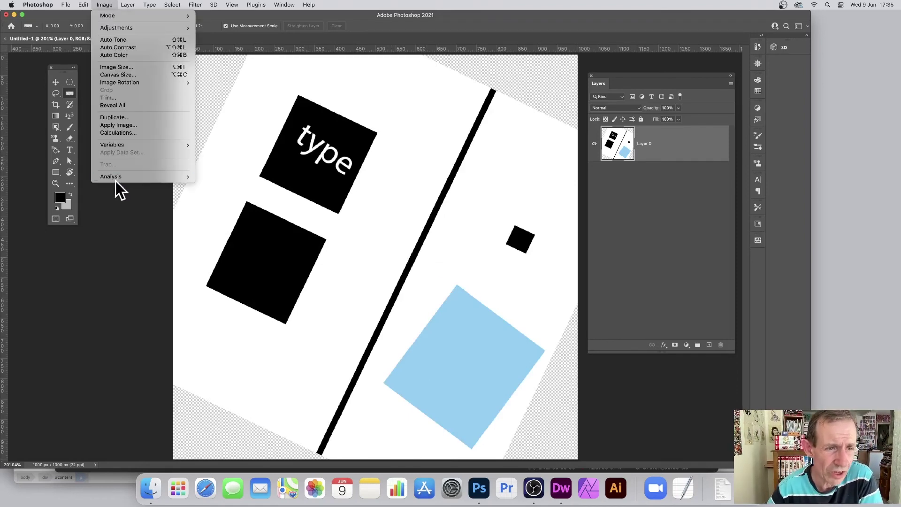
mouse_move(125, 176)
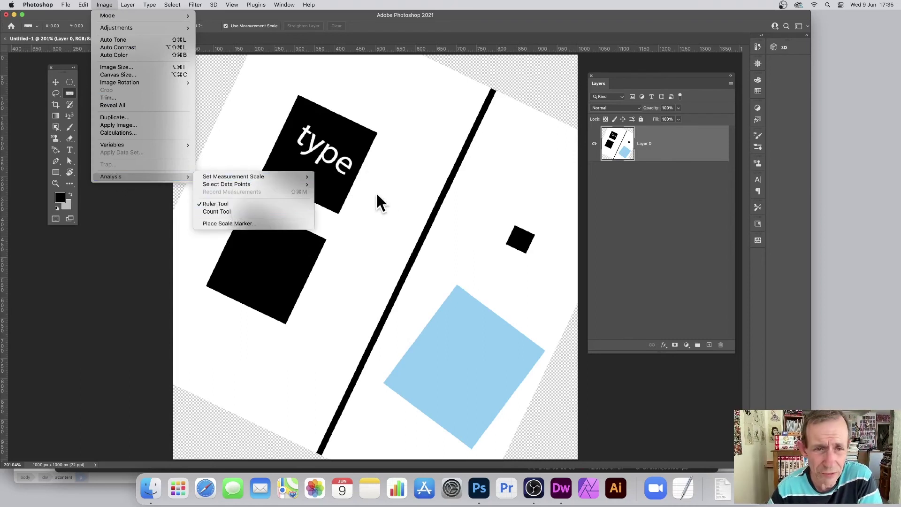
left_click(493, 212)
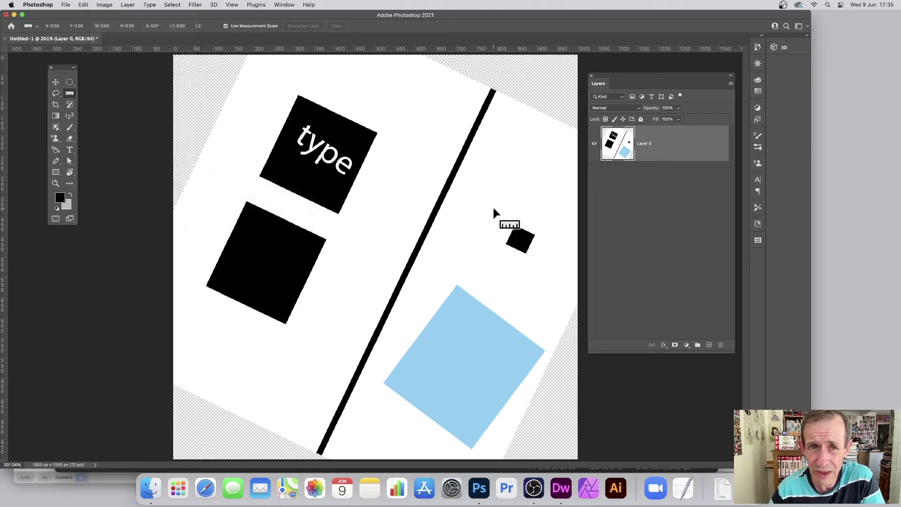